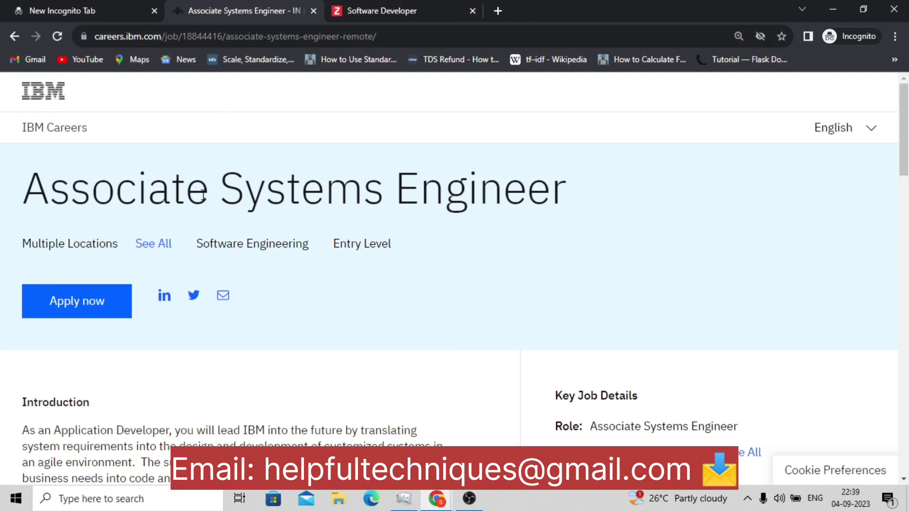
- Highlight the Associate Systems Engineer job title and reveal all its locations
left_click_drag(149, 192, 183, 193)
left_click_drag(300, 179, 465, 174)
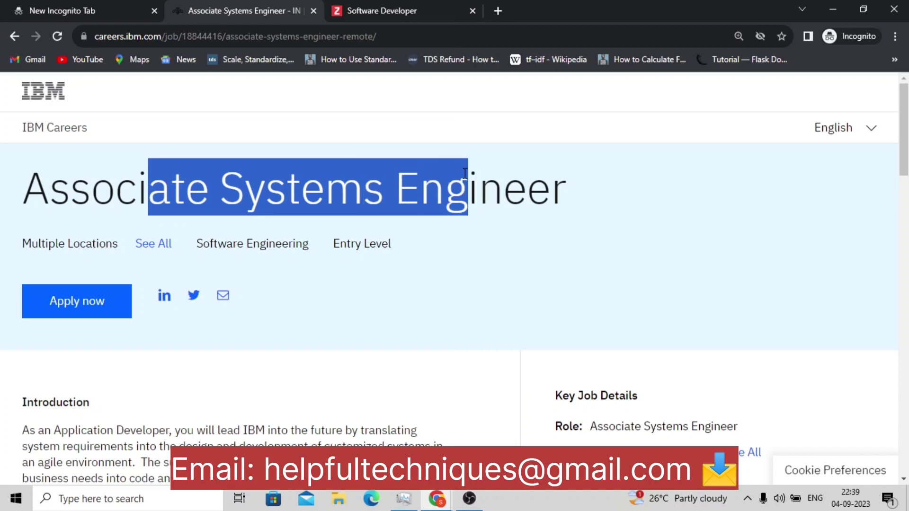
scroll(465, 199, "down", 2)
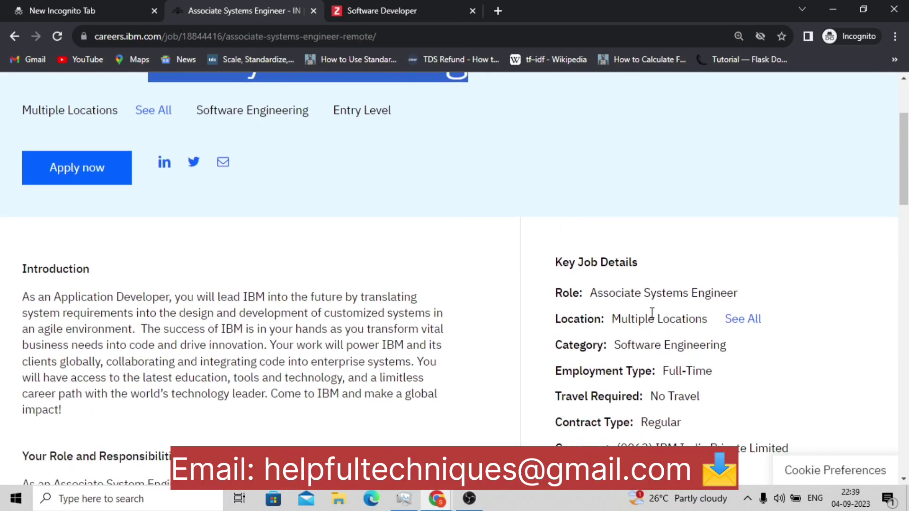
left_click(748, 322)
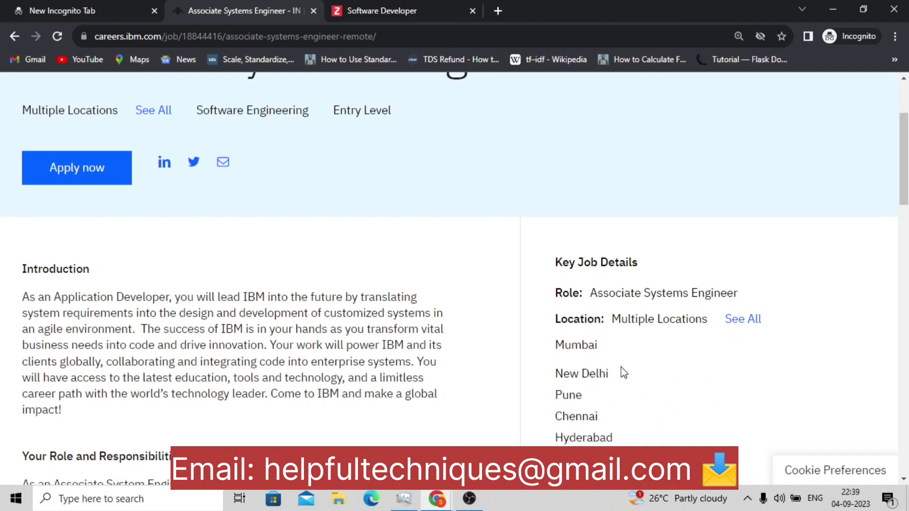
scroll(619, 419, "down", 1)
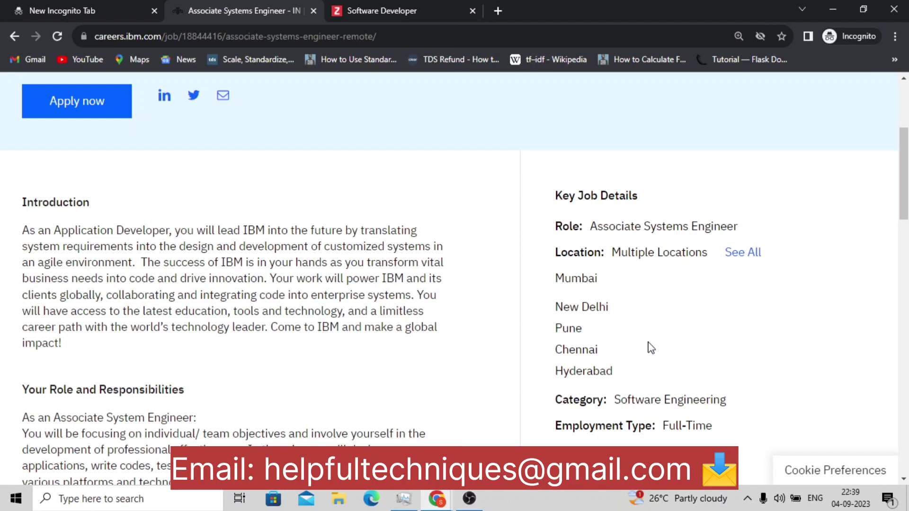
scroll(651, 347, "down", 1)
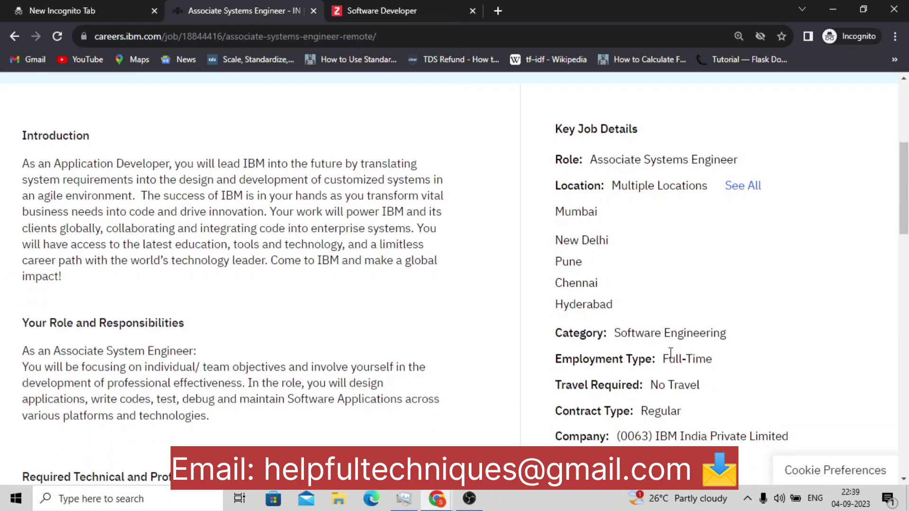
scroll(712, 367, "down", 1)
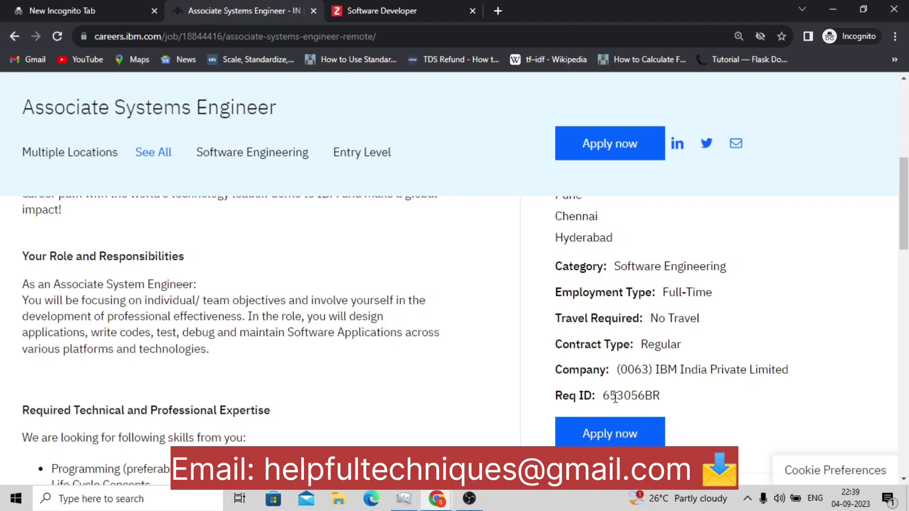
- Highlight, then clear, the requisition ID and the role description
left_click_drag(609, 396, 665, 396)
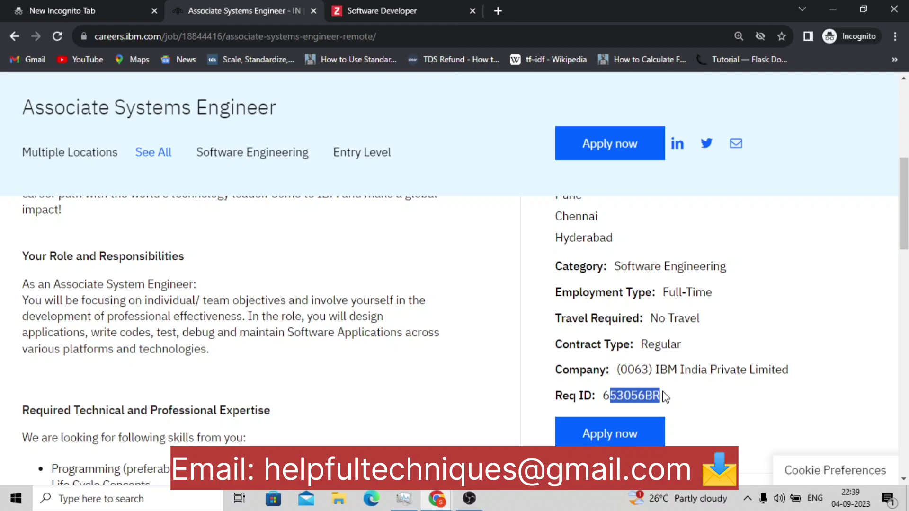
left_click(652, 363)
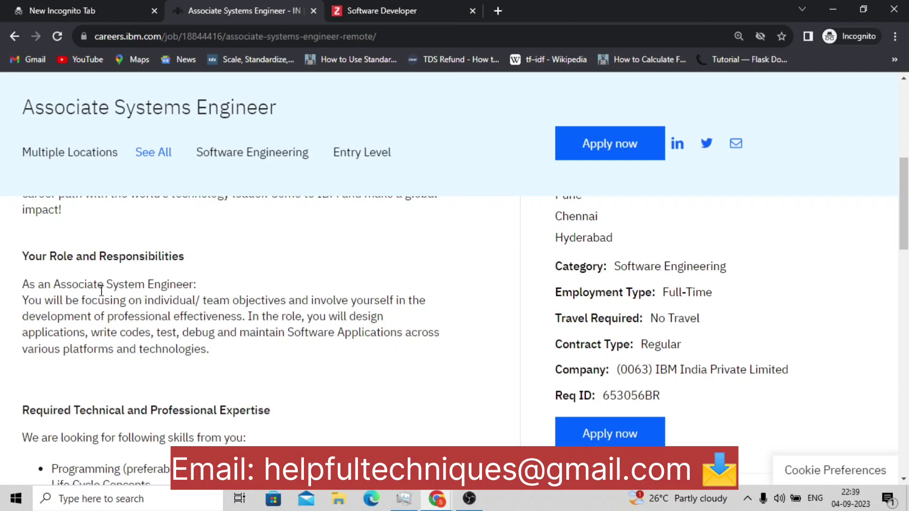
left_click_drag(100, 288, 179, 348)
left_click(206, 302)
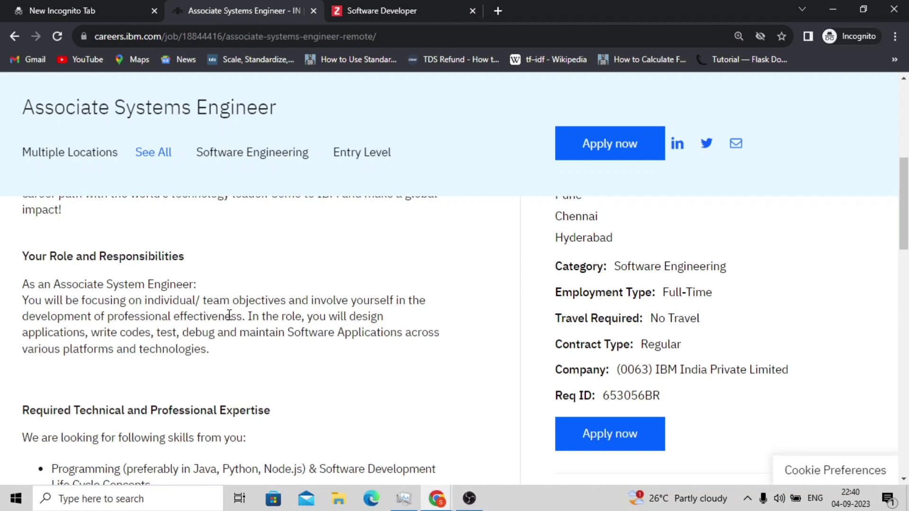
scroll(230, 317, "down", 2)
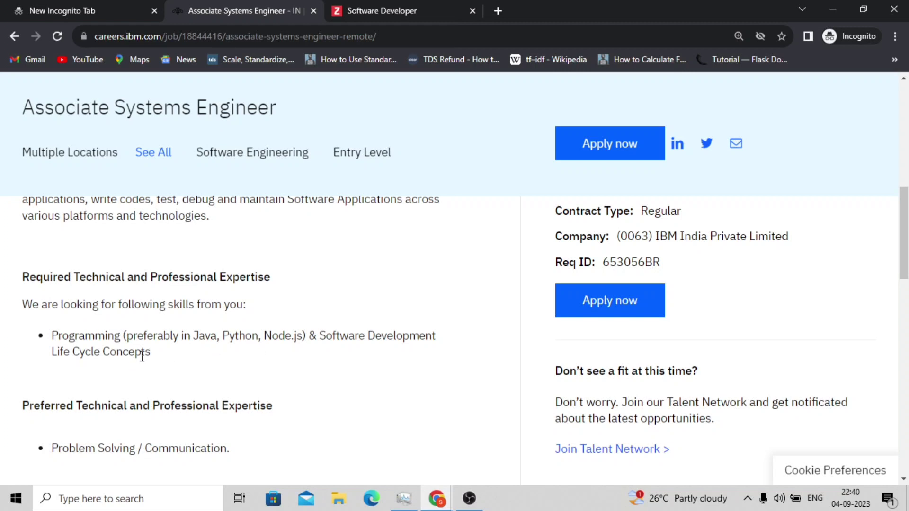
scroll(180, 352, "up", 1)
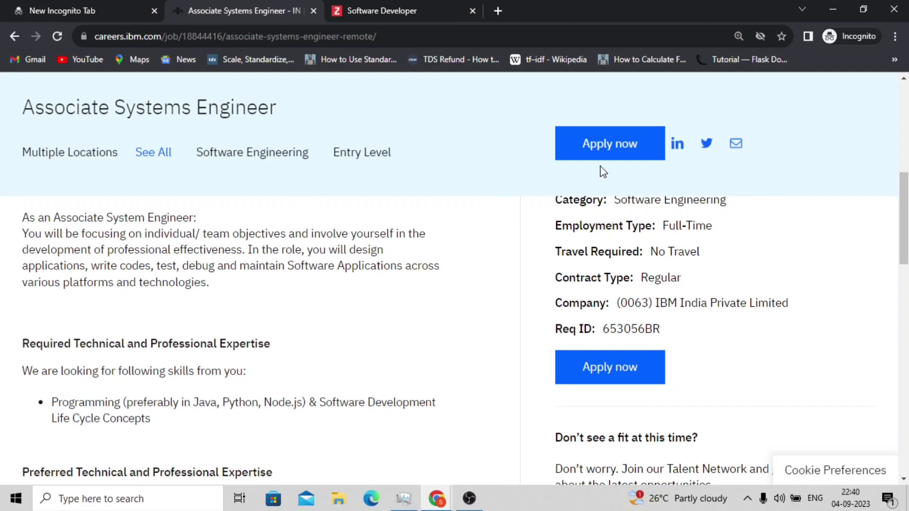
left_click(381, 11)
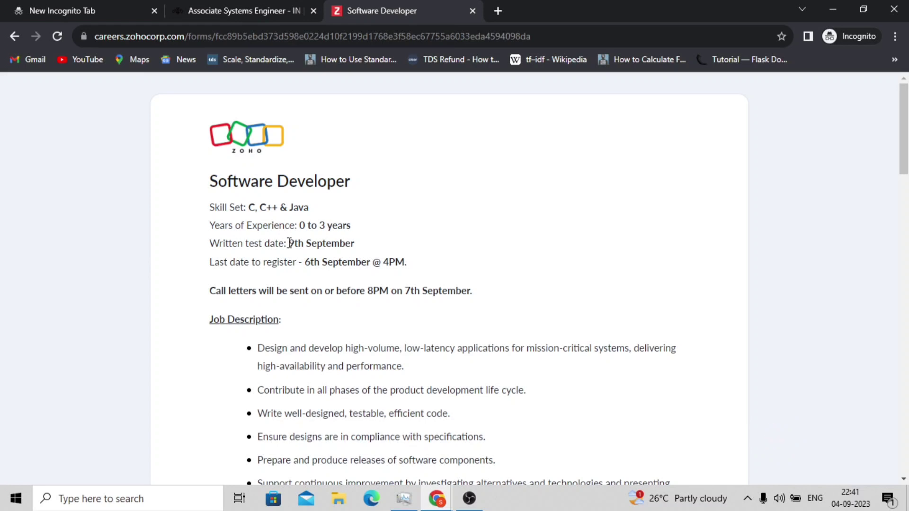
left_click_drag(288, 243, 354, 245)
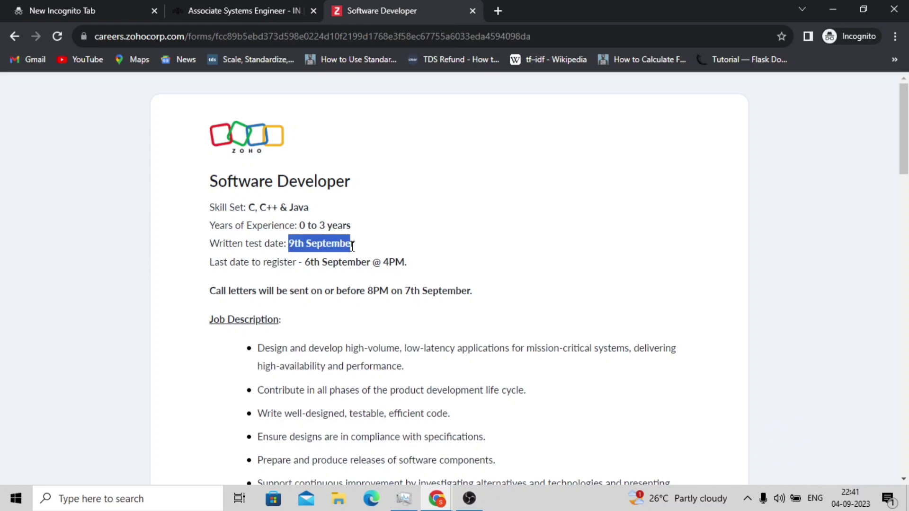
left_click(280, 238)
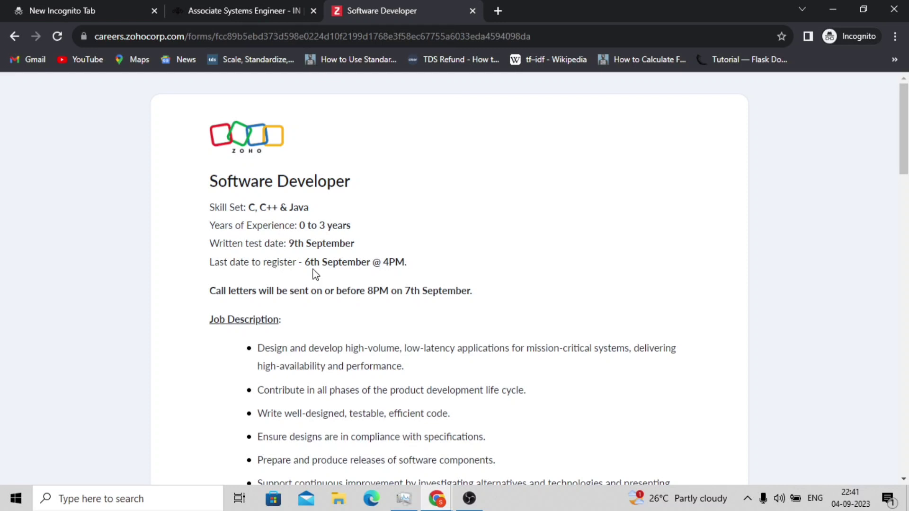
left_click_drag(382, 263, 394, 274)
left_click(291, 323)
left_click_drag(427, 291, 473, 292)
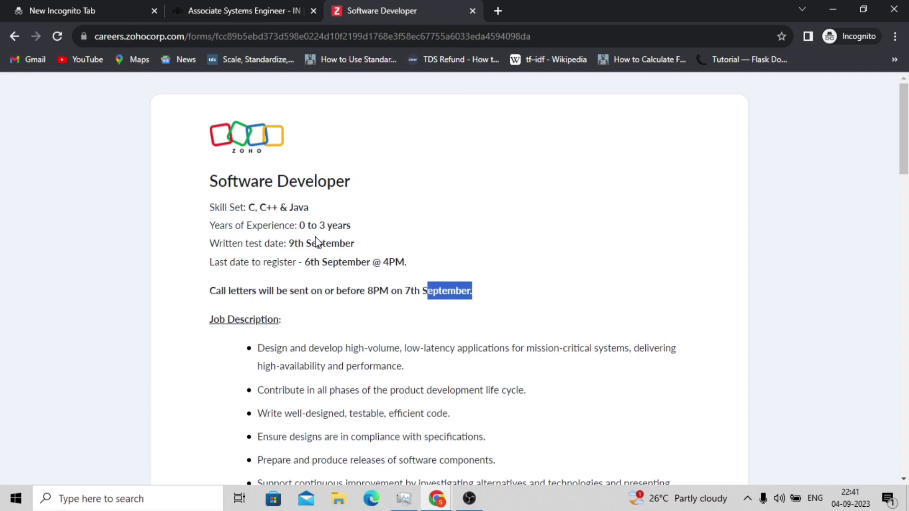
left_click(281, 261)
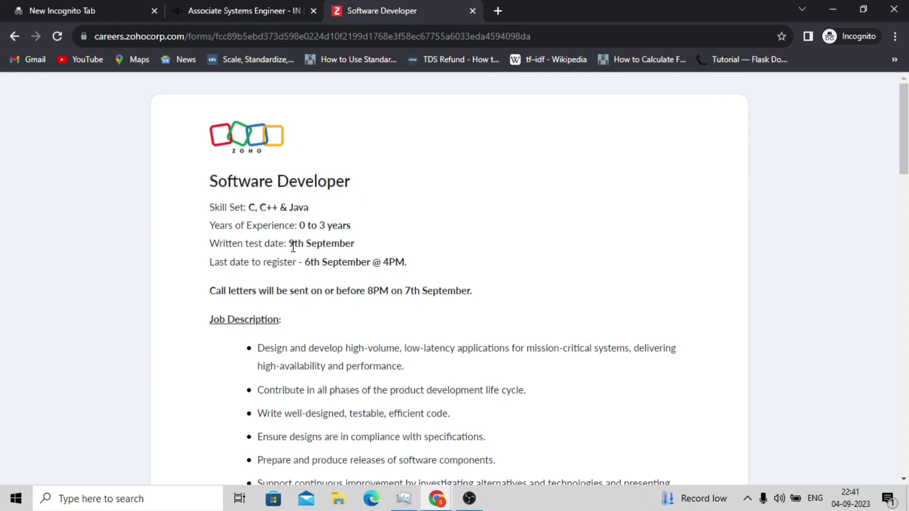
left_click_drag(292, 243, 339, 244)
scroll(314, 271, "down", 1)
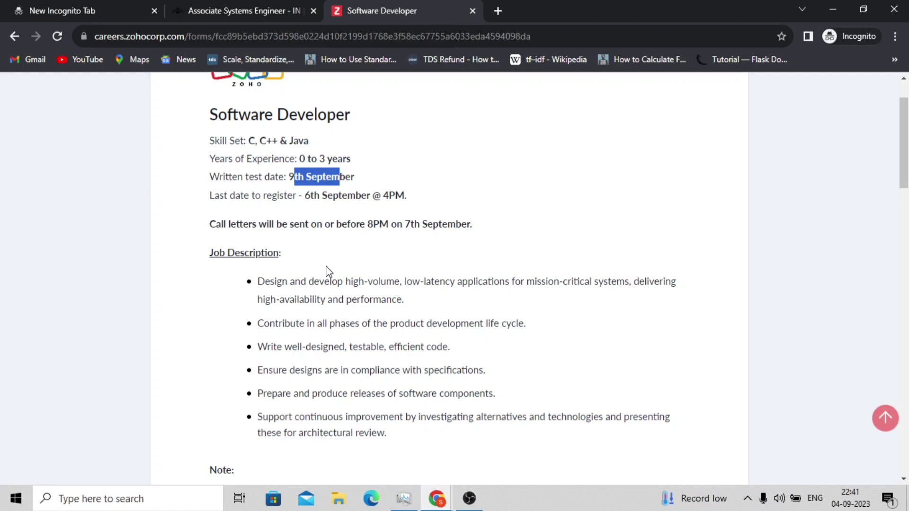
- Clear the test date and job description highlights while reading down to the Registration Form
left_click(324, 293)
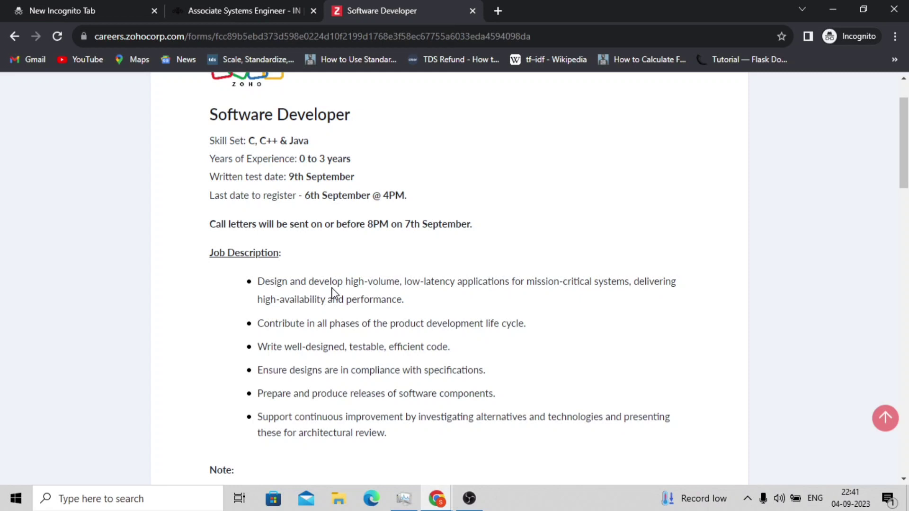
scroll(339, 284, "down", 2)
scroll(339, 284, "down", 1)
left_click_drag(306, 257, 375, 350)
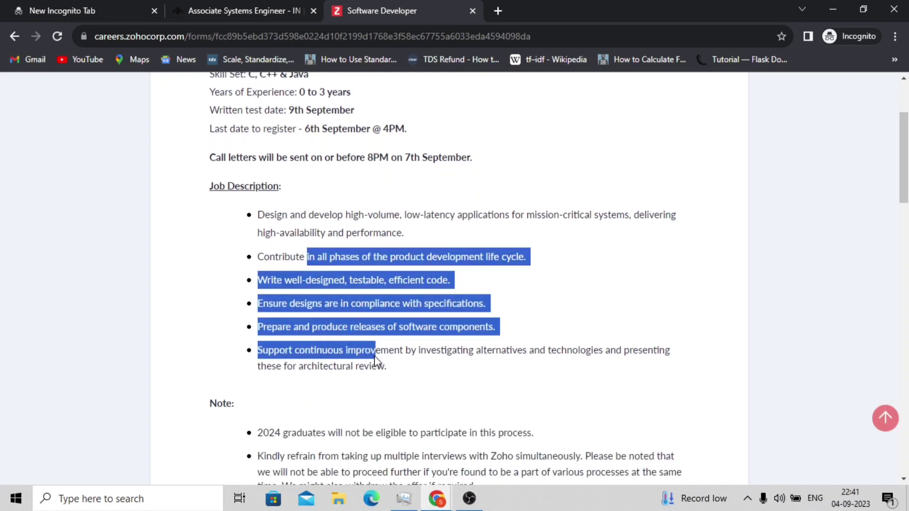
scroll(341, 349, "down", 2)
left_click(314, 355)
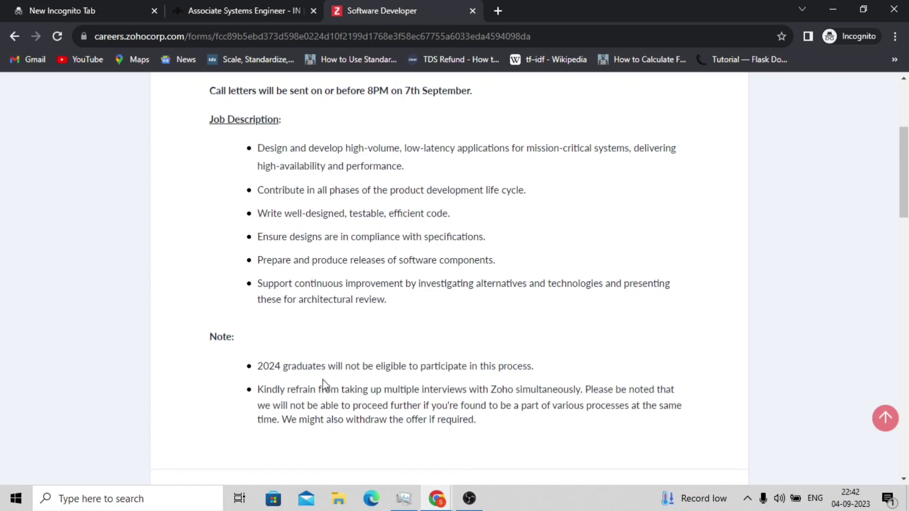
scroll(327, 390, "down", 1)
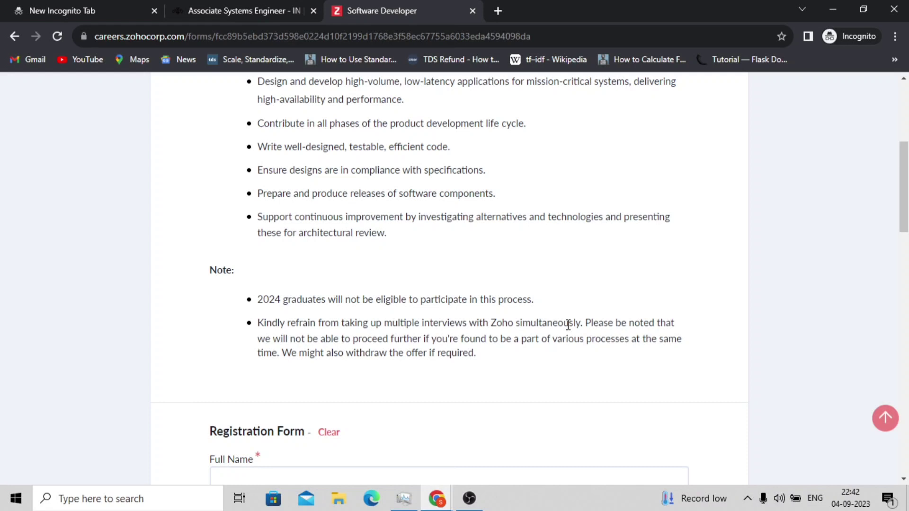
scroll(497, 327, "down", 2)
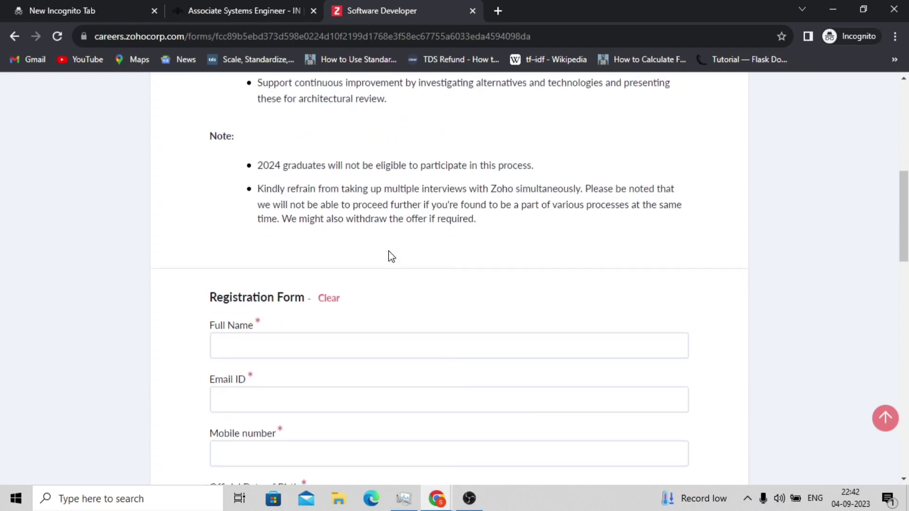
scroll(390, 257, "down", 1)
- Move through Full Name, Email ID and Date of Birth, then choose BTech for Degree/Dept
left_click(327, 290)
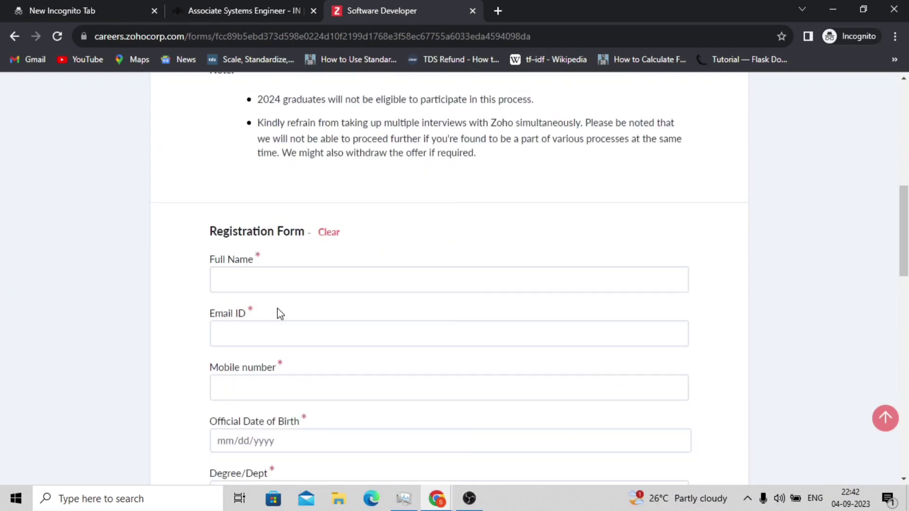
left_click(284, 342)
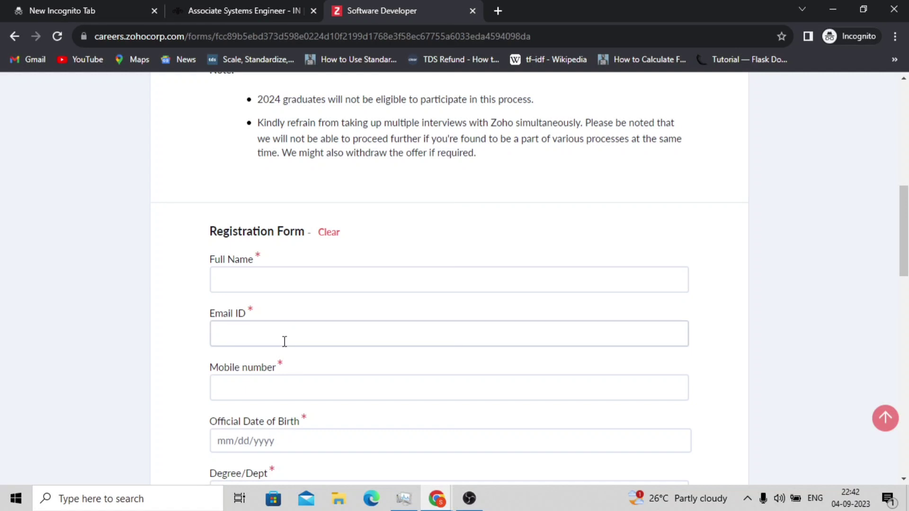
scroll(284, 342, "down", 2)
left_click(282, 309)
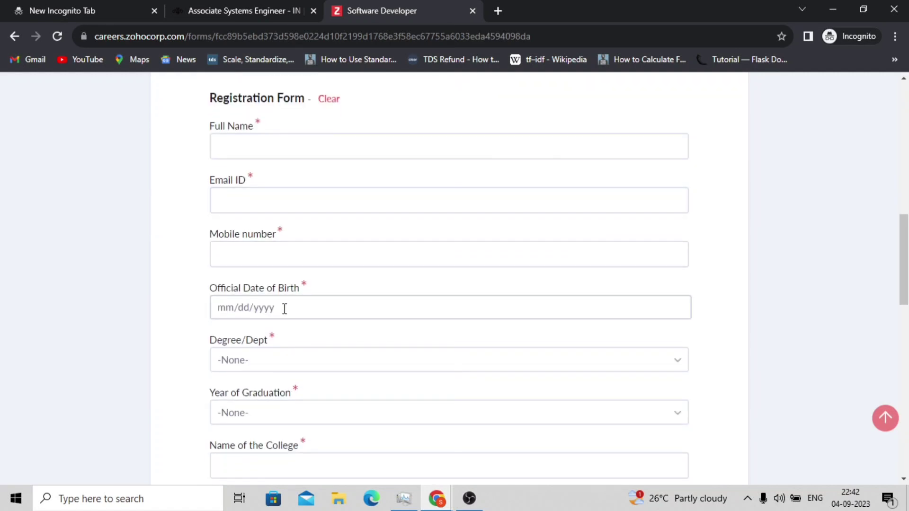
scroll(300, 308, "down", 1)
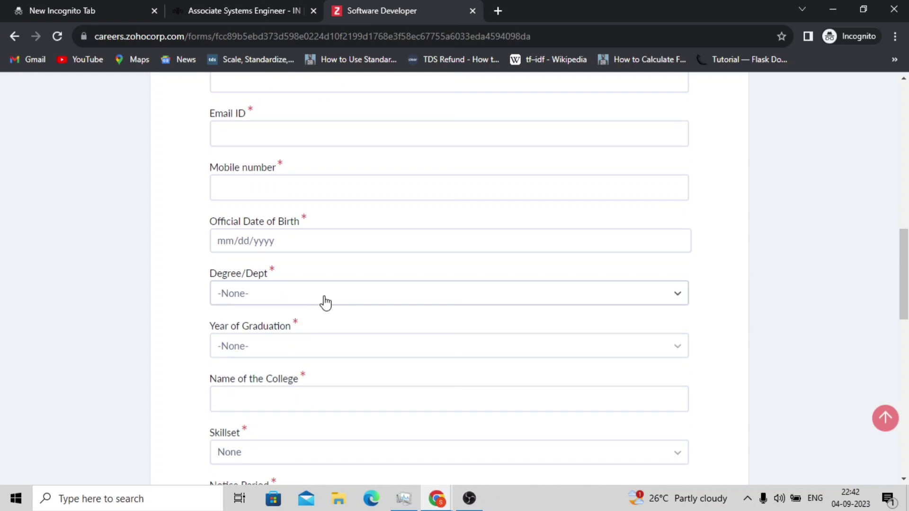
left_click(322, 293)
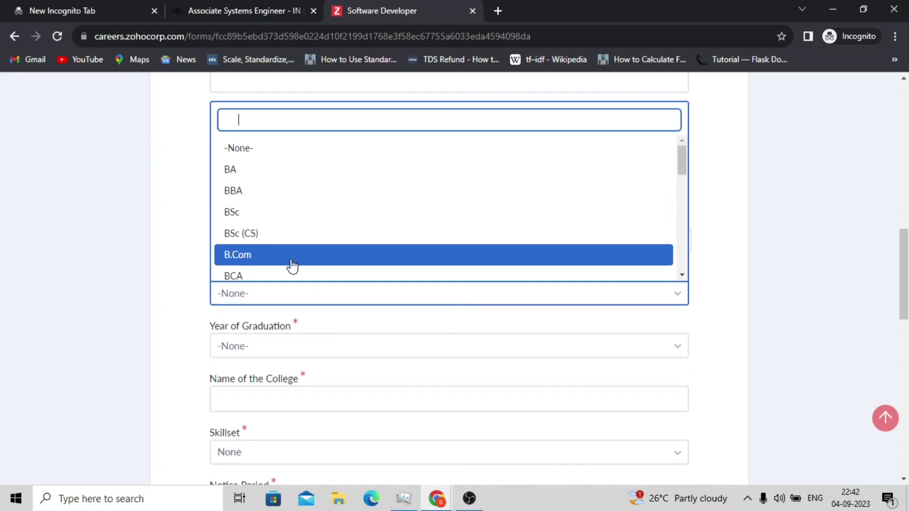
scroll(293, 266, "down", 1)
scroll(293, 265, "down", 2)
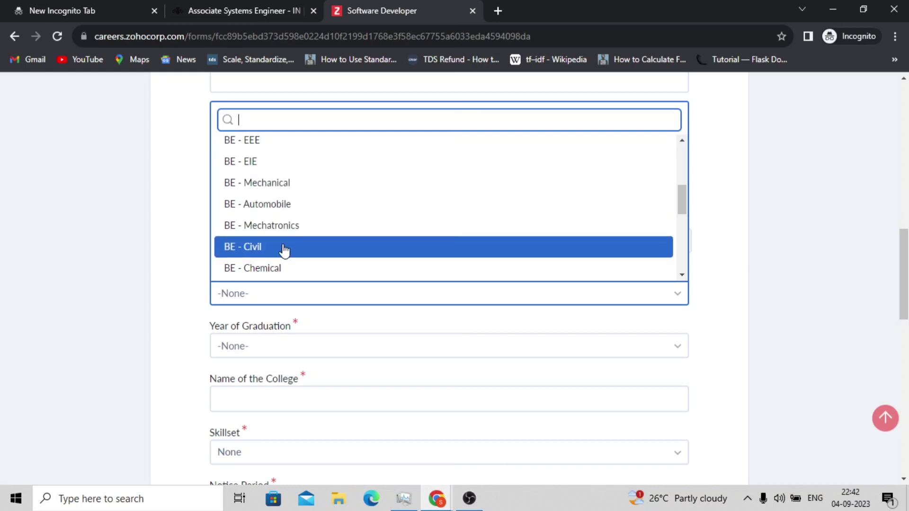
scroll(284, 245, "down", 1)
scroll(284, 220, "down", 1)
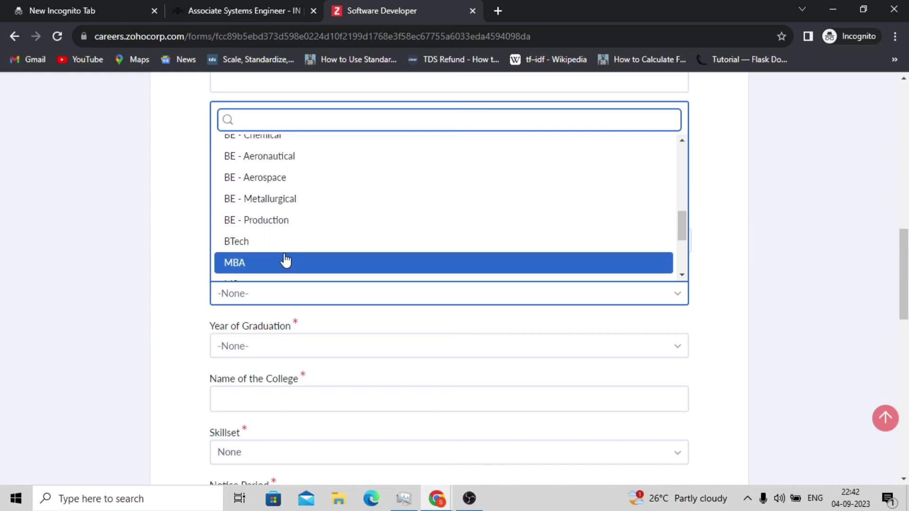
left_click(284, 242)
scroll(312, 292, "down", 1)
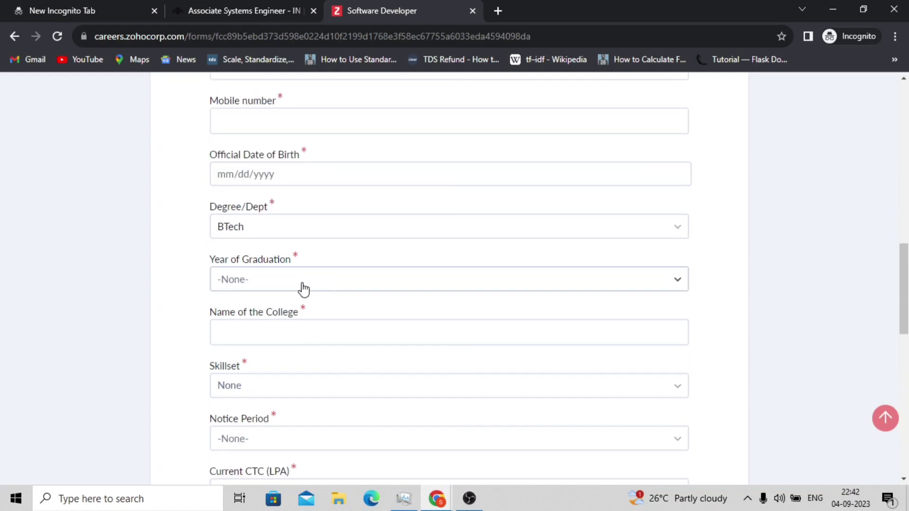
left_click(332, 284)
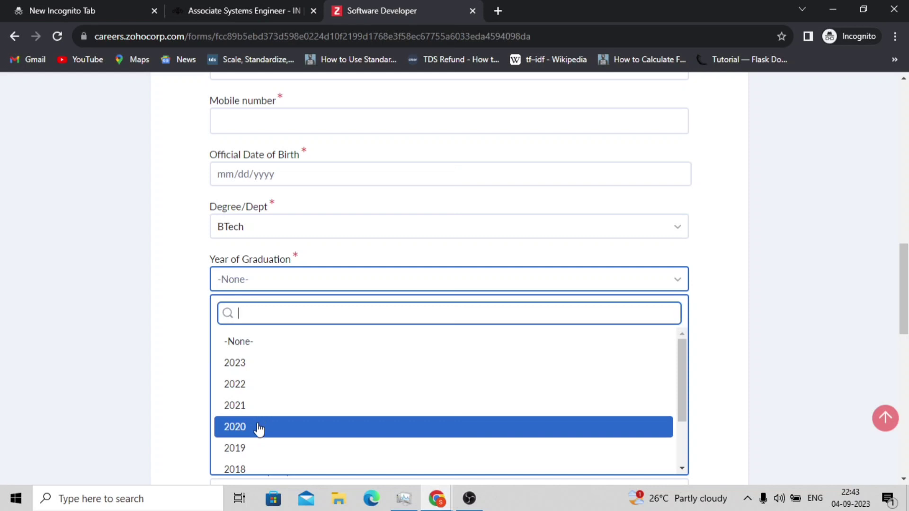
scroll(258, 463, "down", 2)
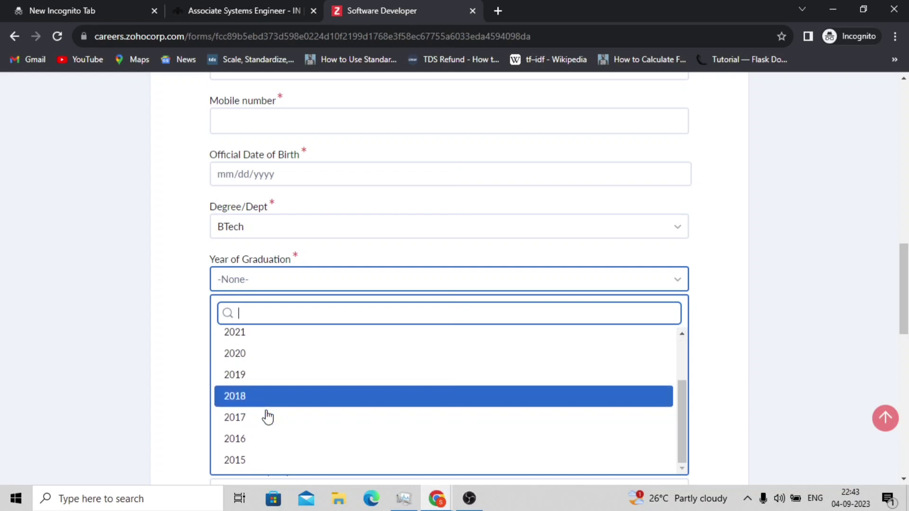
scroll(258, 341, "up", 2)
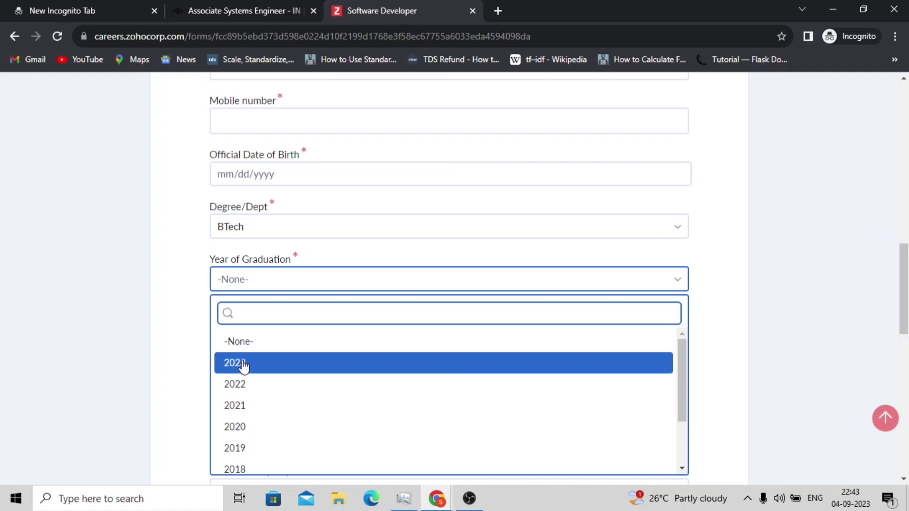
scroll(244, 364, "down", 1)
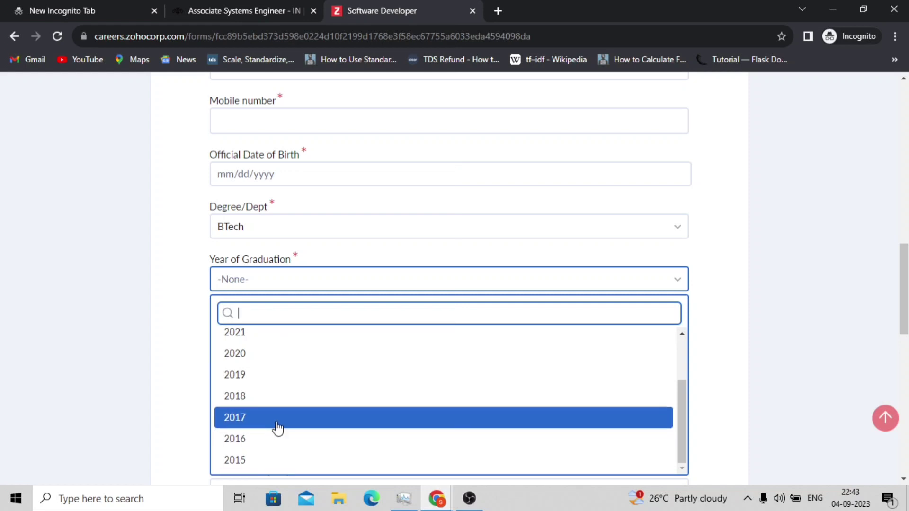
scroll(277, 426, "up", 3)
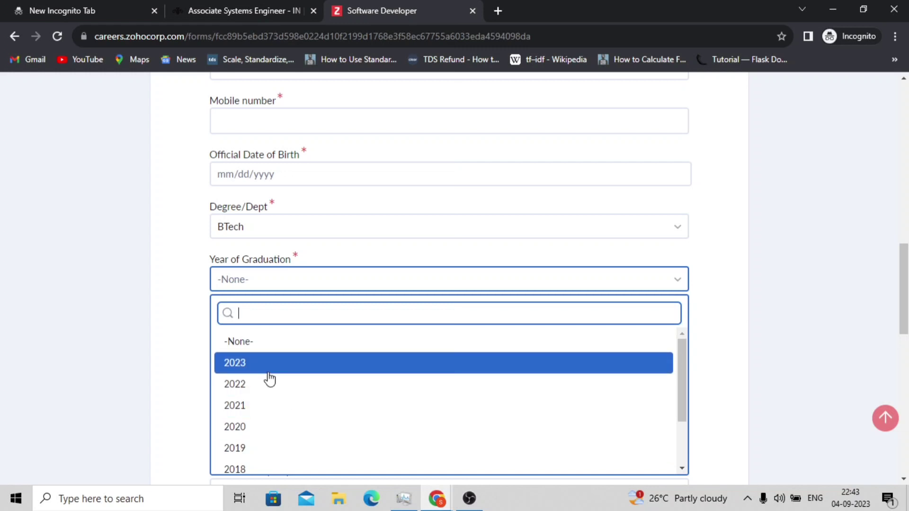
left_click(709, 315)
scroll(668, 323, "down", 1)
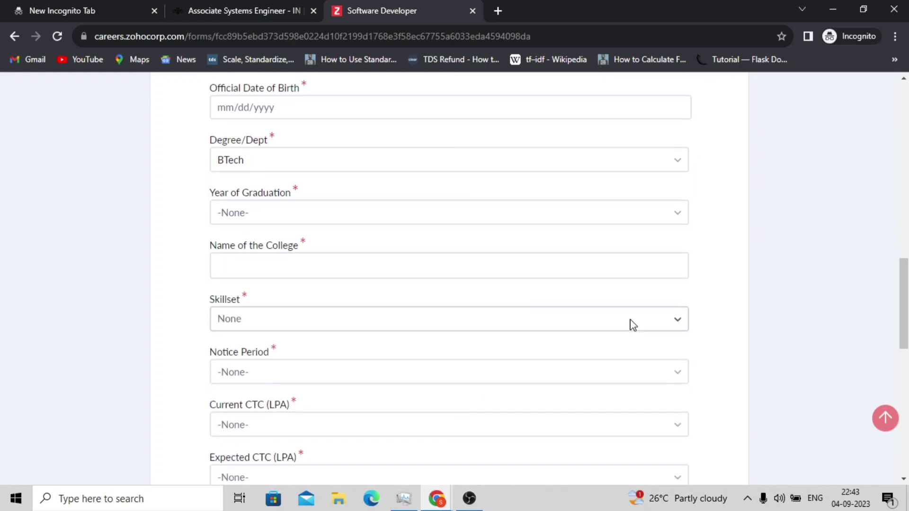
- Browse the Skillset choices without picking one, then bring up the Notice Period choices
left_click(368, 323)
scroll(300, 406, "down", 3)
scroll(301, 405, "down", 3)
scroll(277, 401, "up", 5)
left_click(149, 306)
scroll(209, 306, "up", 1)
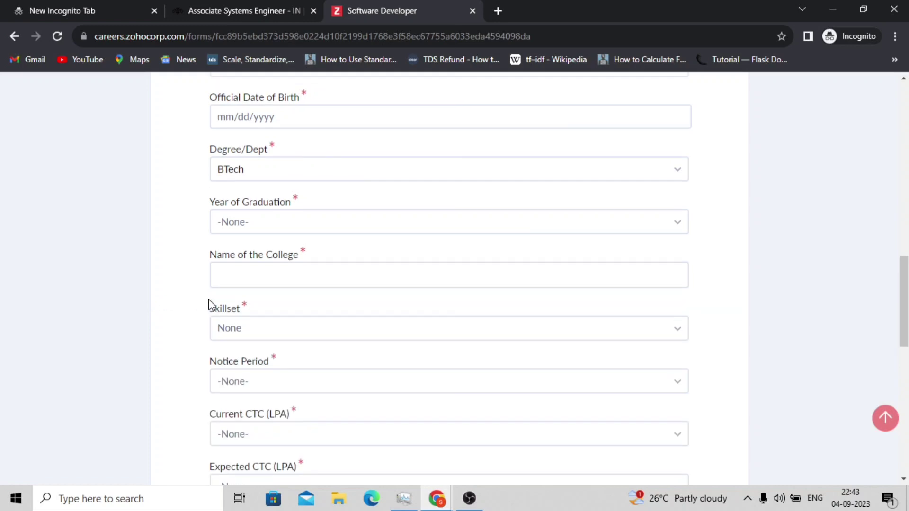
scroll(208, 305, "up", 8)
scroll(209, 305, "up", 5)
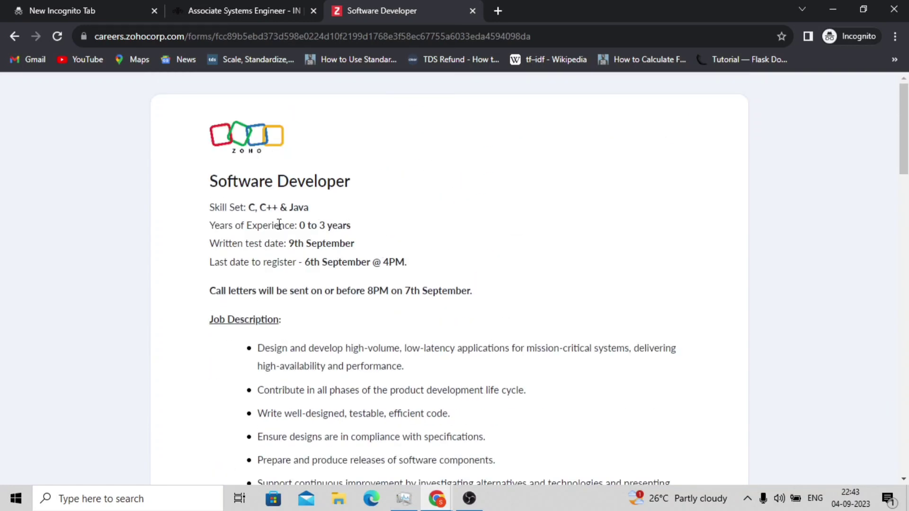
scroll(289, 328, "down", 6)
scroll(290, 328, "down", 5)
scroll(290, 328, "down", 2)
scroll(289, 329, "down", 4)
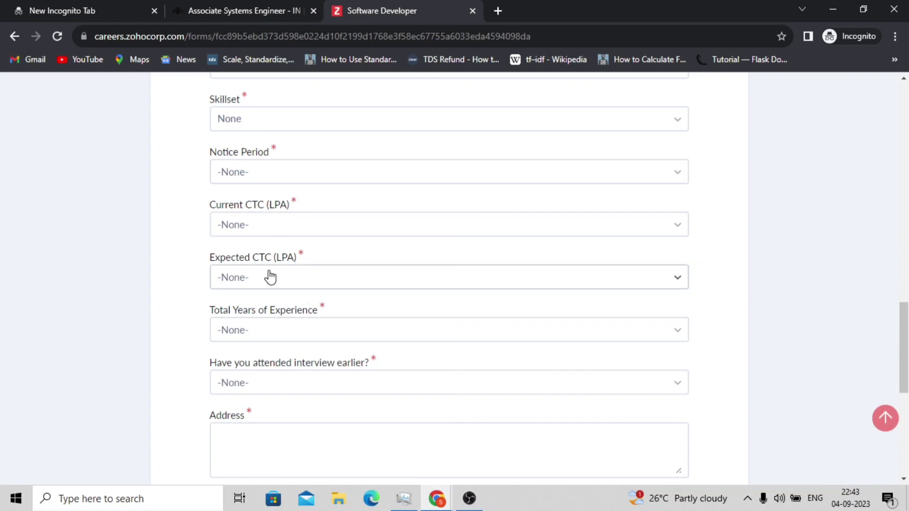
scroll(270, 276, "up", 1)
left_click(289, 240)
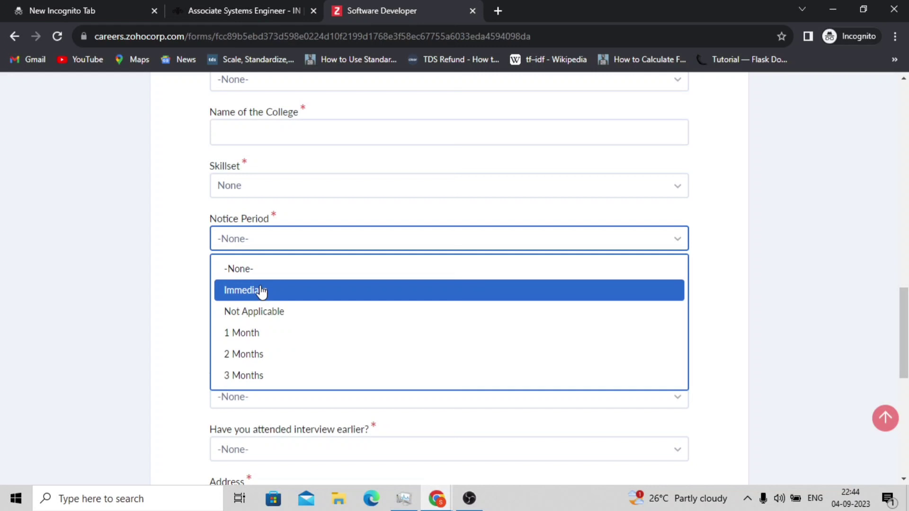
- Dismiss the Notice Period, experience and earlier-interview choices unanswered, then select the Address field
left_click(730, 252)
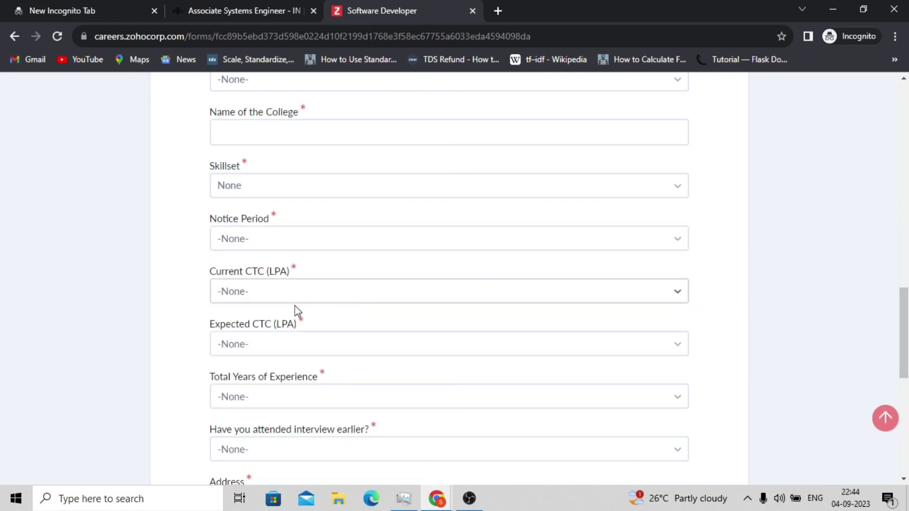
scroll(324, 347, "down", 1)
left_click(355, 330)
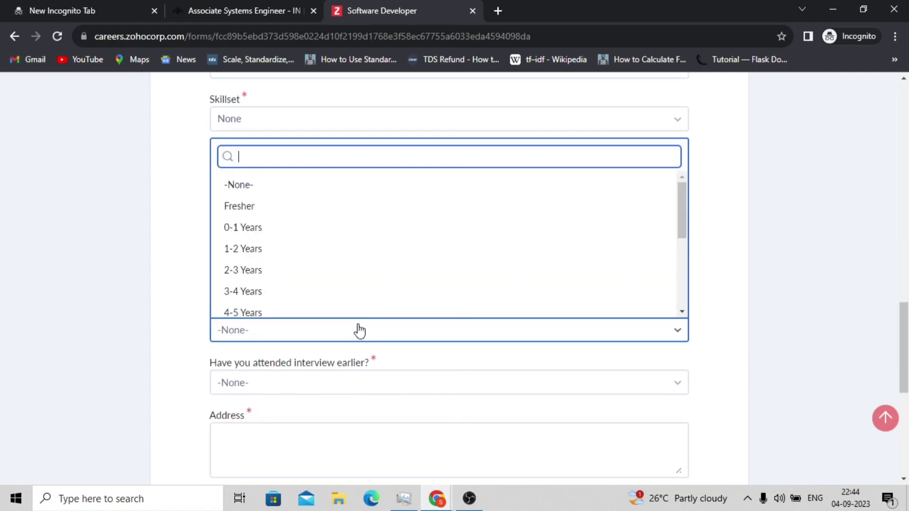
scroll(293, 295, "down", 3)
scroll(293, 295, "down", 2)
left_click(156, 284)
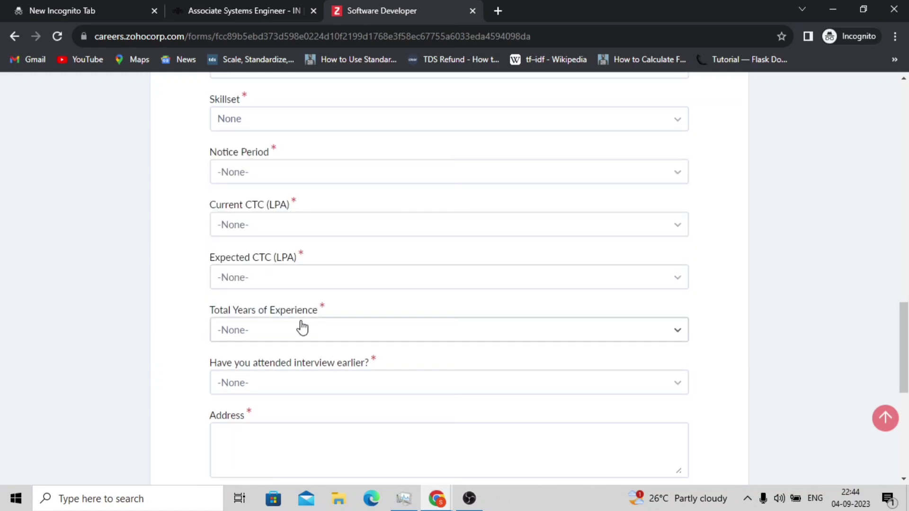
scroll(308, 329, "down", 1)
left_click(341, 317)
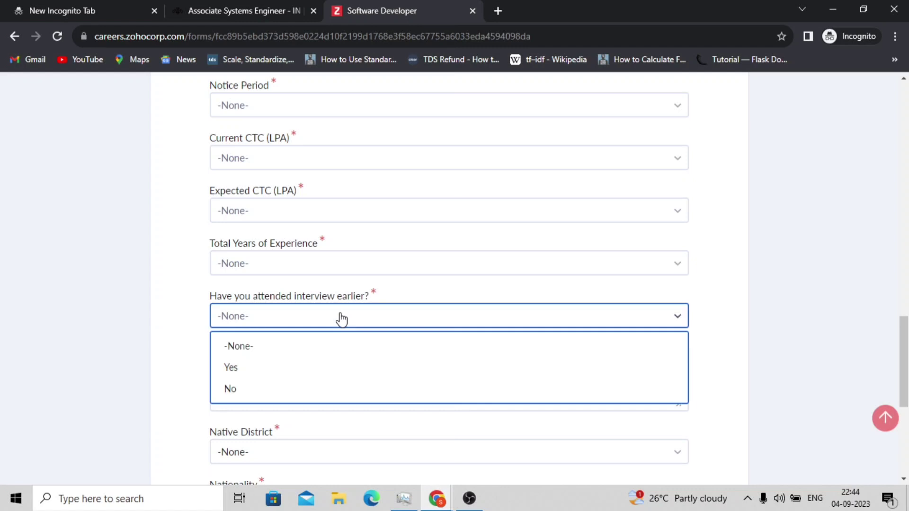
left_click(231, 263)
left_click(208, 250)
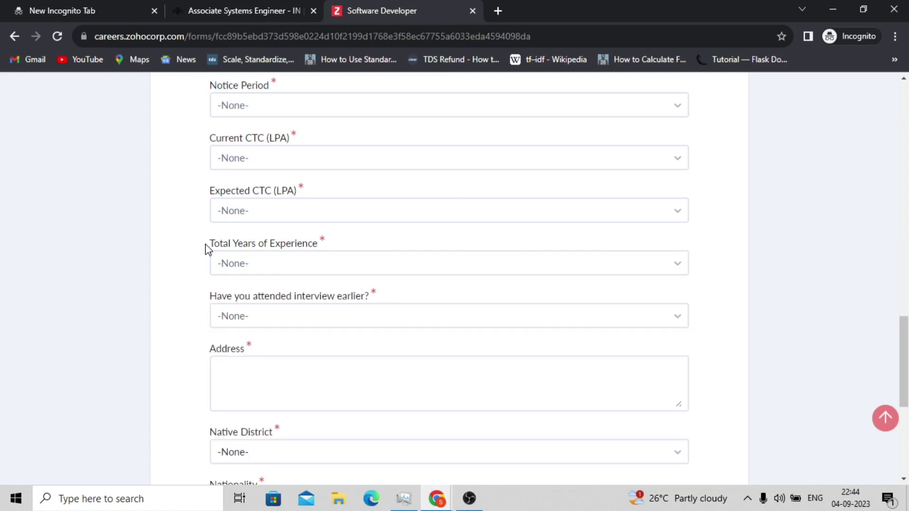
left_click(255, 372)
scroll(255, 372, "down", 1)
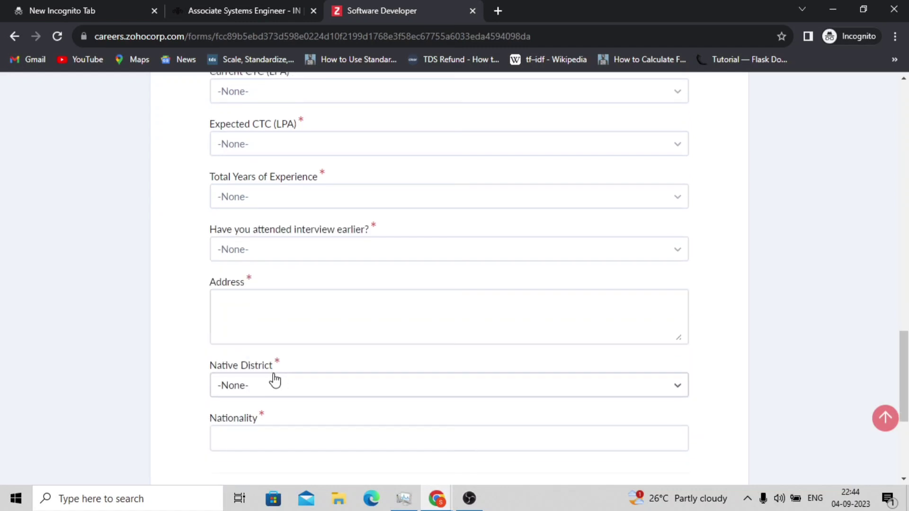
scroll(301, 379, "down", 1)
scroll(302, 378, "down", 2)
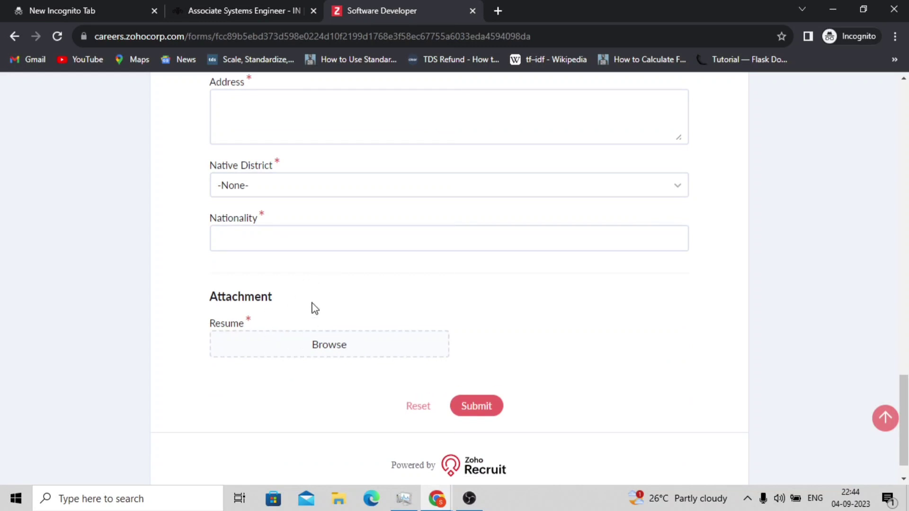
left_click(299, 236)
scroll(485, 317, "up", 5)
scroll(486, 317, "up", 5)
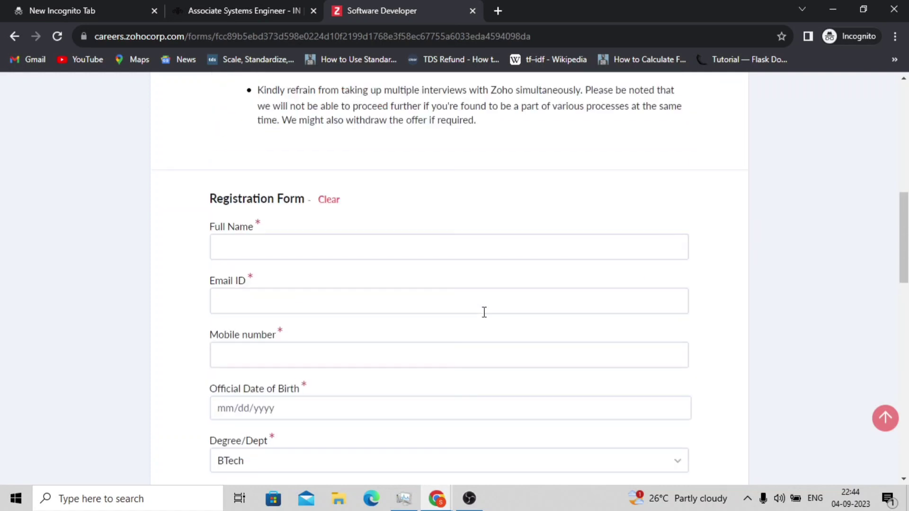
scroll(486, 317, "up", 4)
scroll(486, 318, "up", 3)
scroll(486, 317, "up", 3)
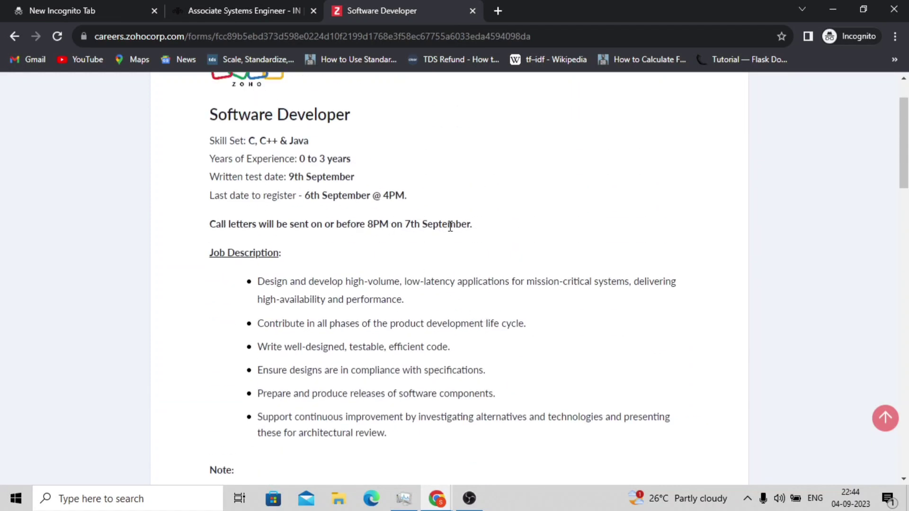
- Highlight part of the call-letters deadline and select the page's web address
left_click_drag(373, 224, 427, 223)
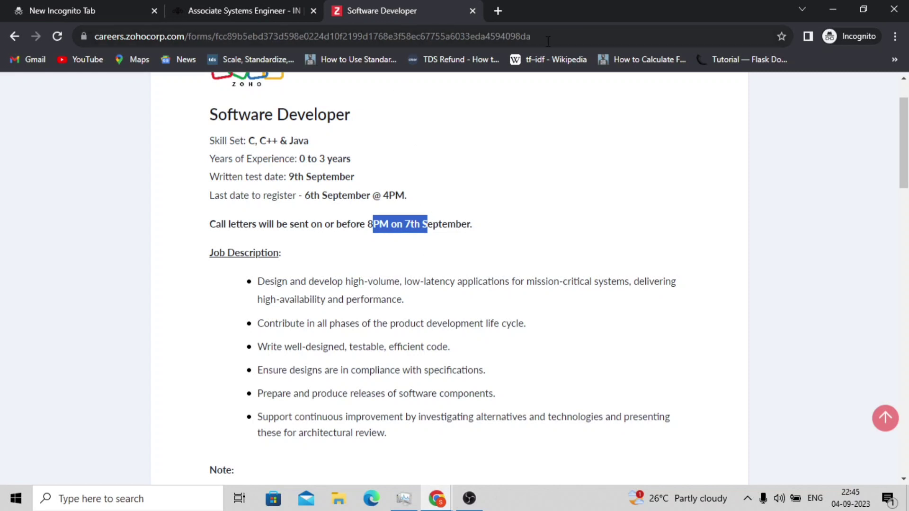
left_click_drag(554, 40, 86, 36)
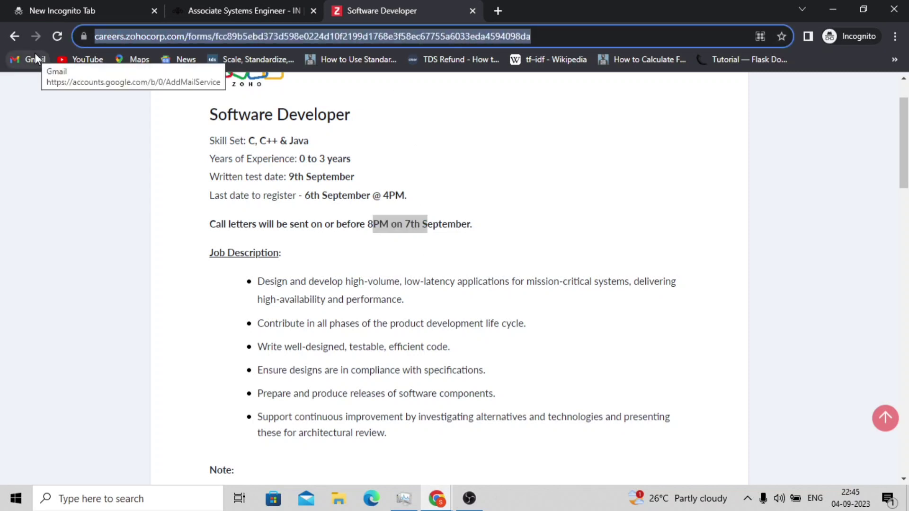